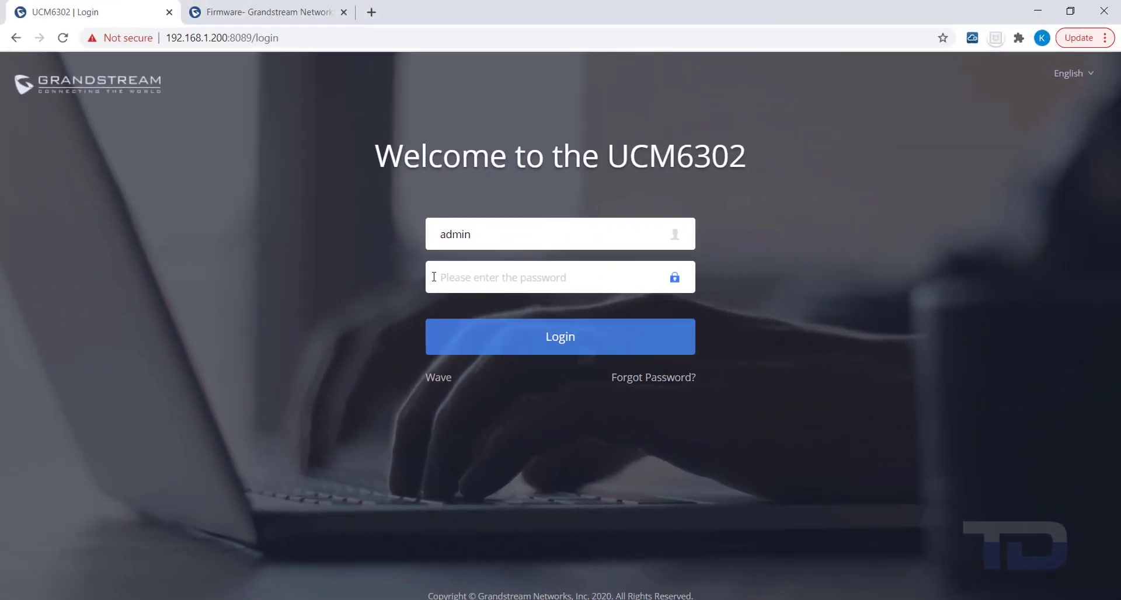
Sign in to the web GUI with the admin password and expand Maintenance in the sidebar
{"action": "left_click", "coordinate": [434, 277]}
{"action": "type", "text": "•••••••"}
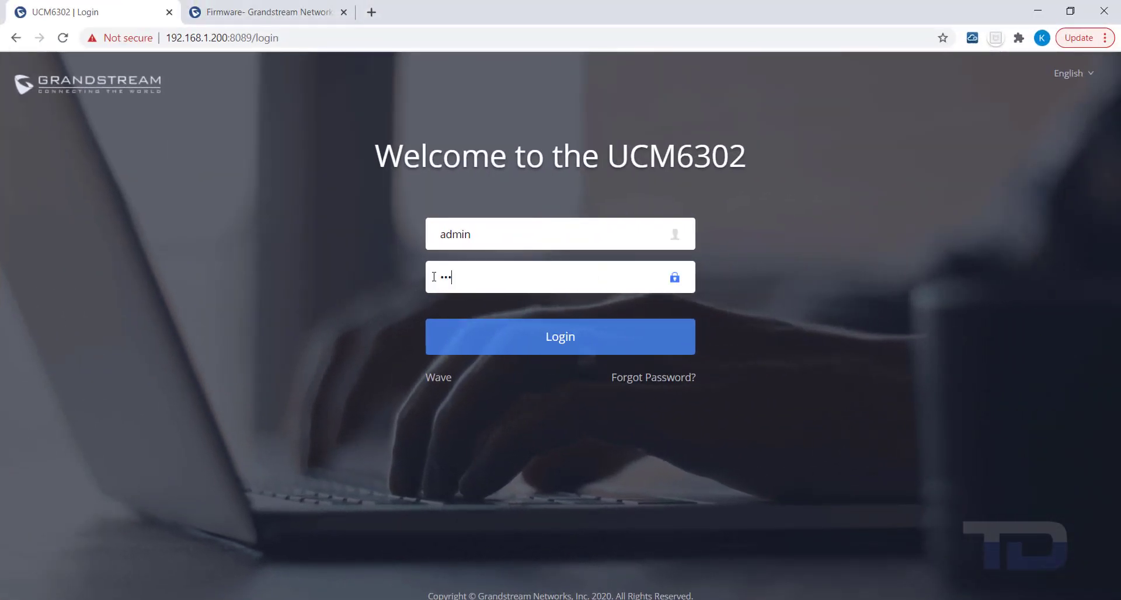
{"action": "type", "text": "•••••"}
{"action": "key", "text": "Return"}
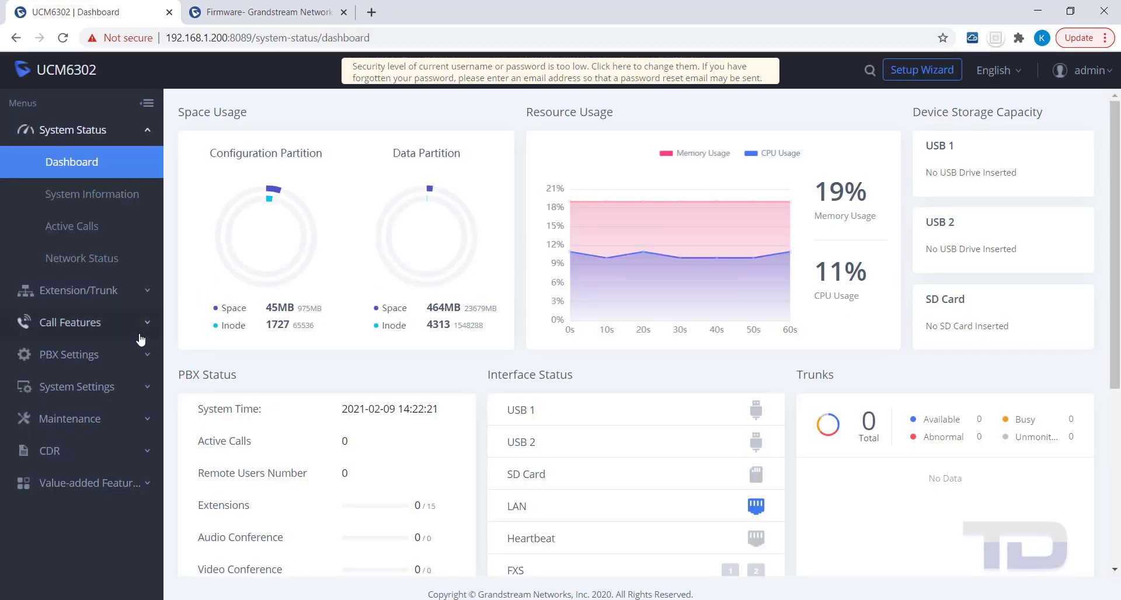
{"action": "left_click", "coordinate": [143, 426]}
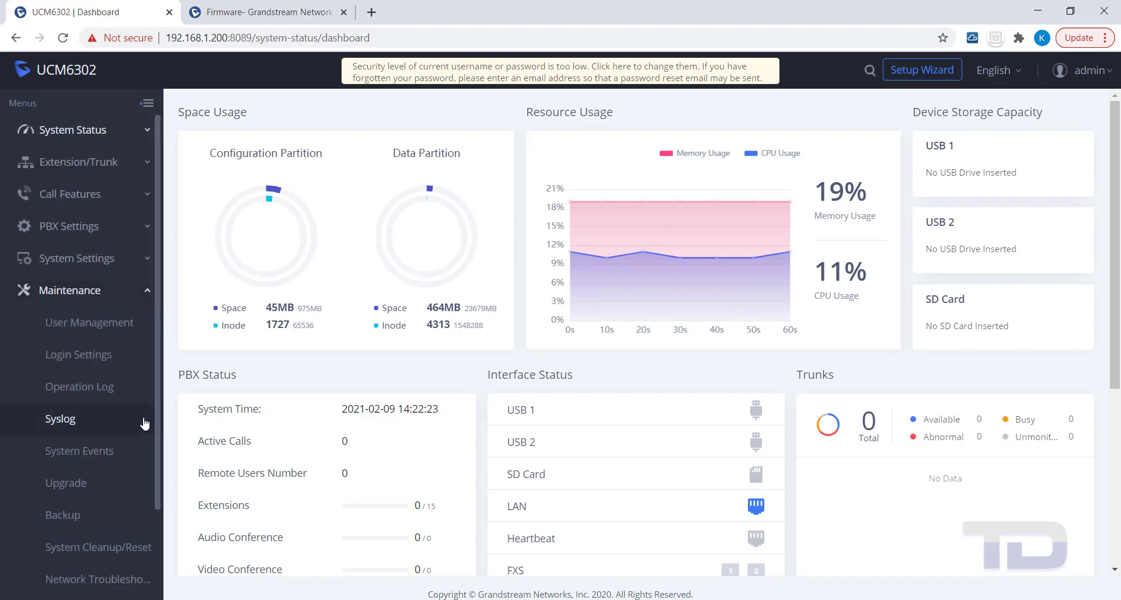
{"action": "left_click", "coordinate": [72, 331]}
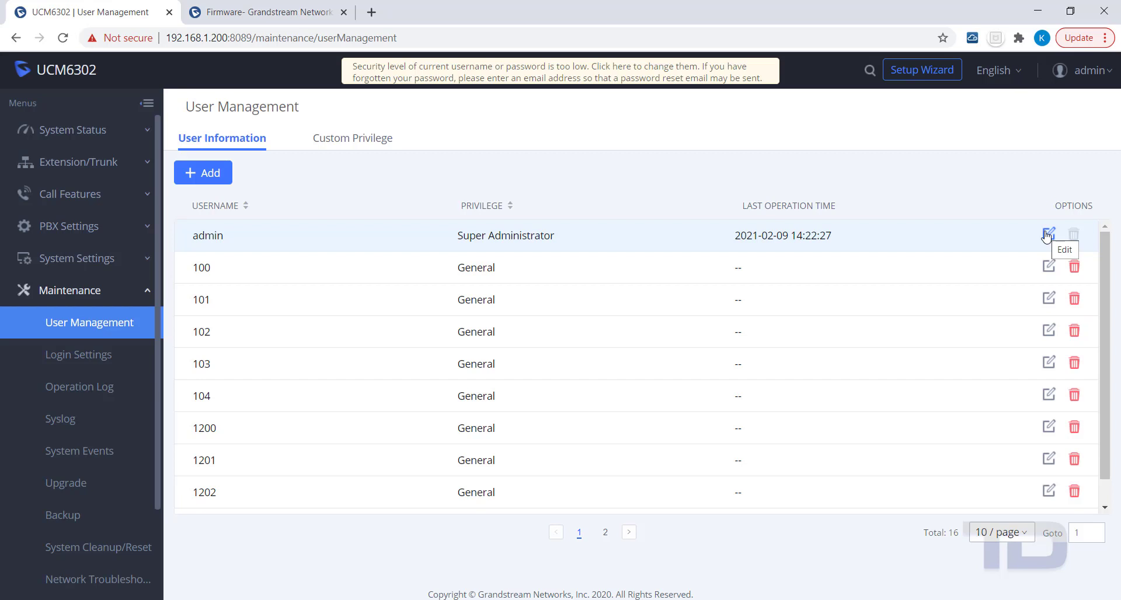
{"action": "left_click", "coordinate": [1047, 234]}
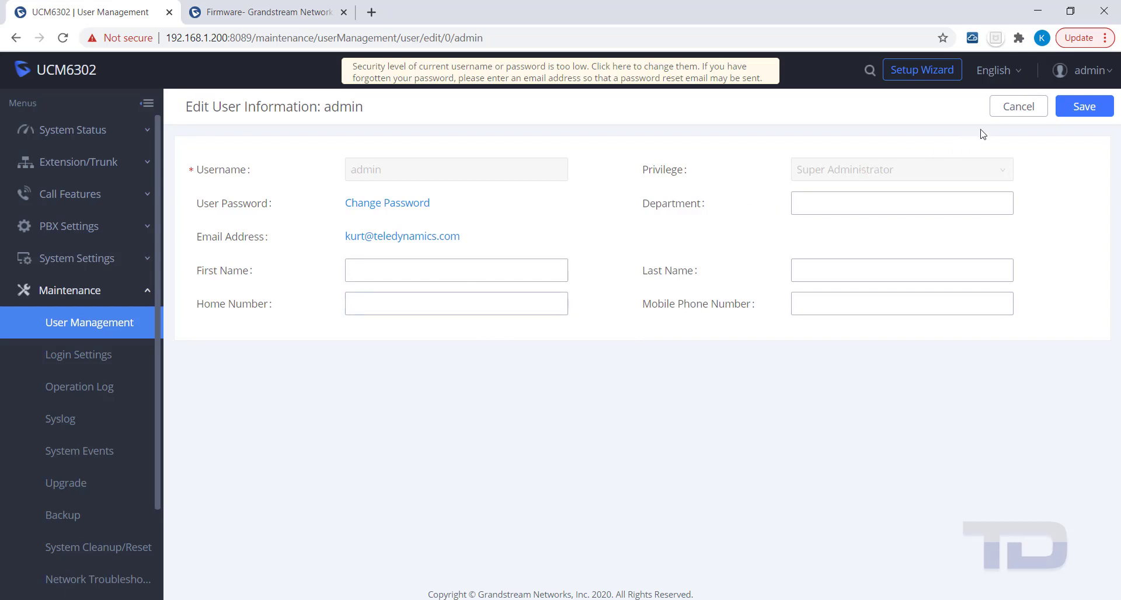
{"action": "left_click", "coordinate": [1011, 112]}
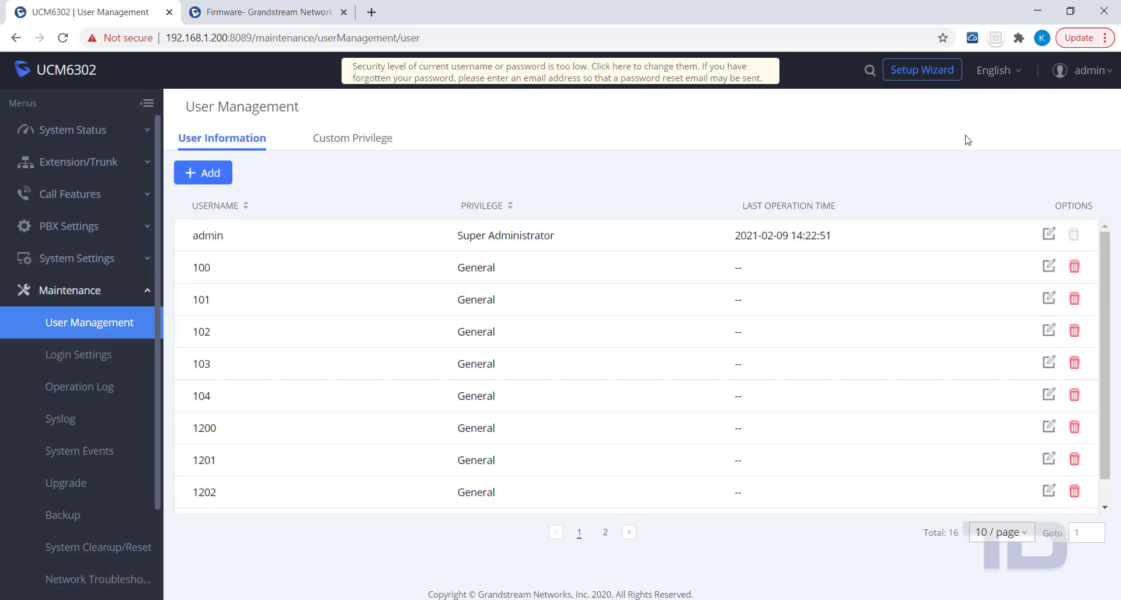
Open Login Settings and enter the current admin password in the Old Password field
{"action": "left_click", "coordinate": [85, 361]}
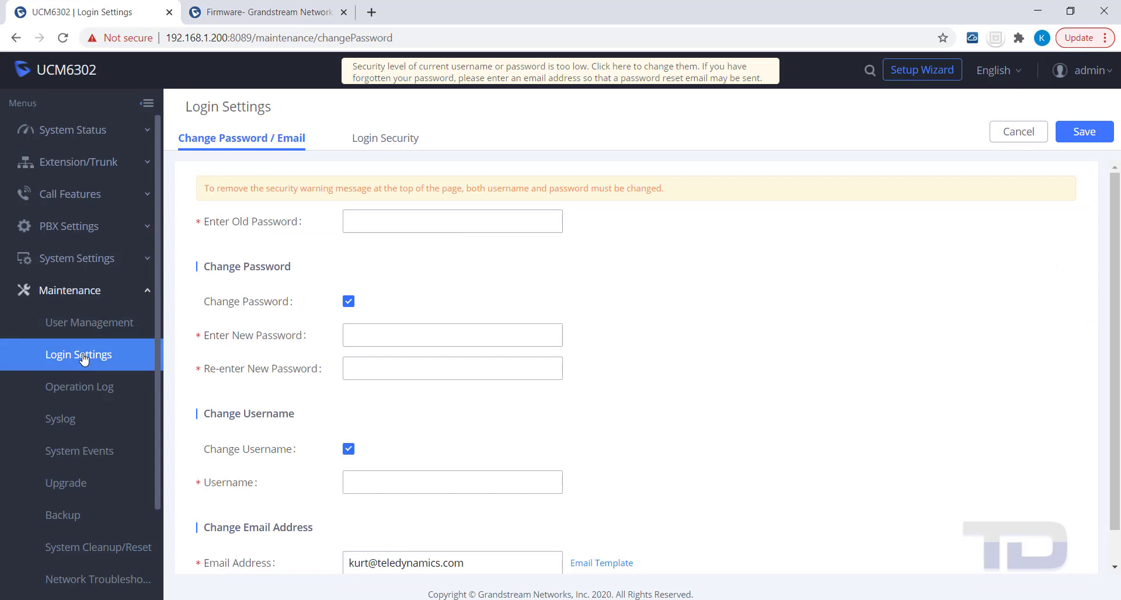
{"action": "left_click", "coordinate": [418, 225]}
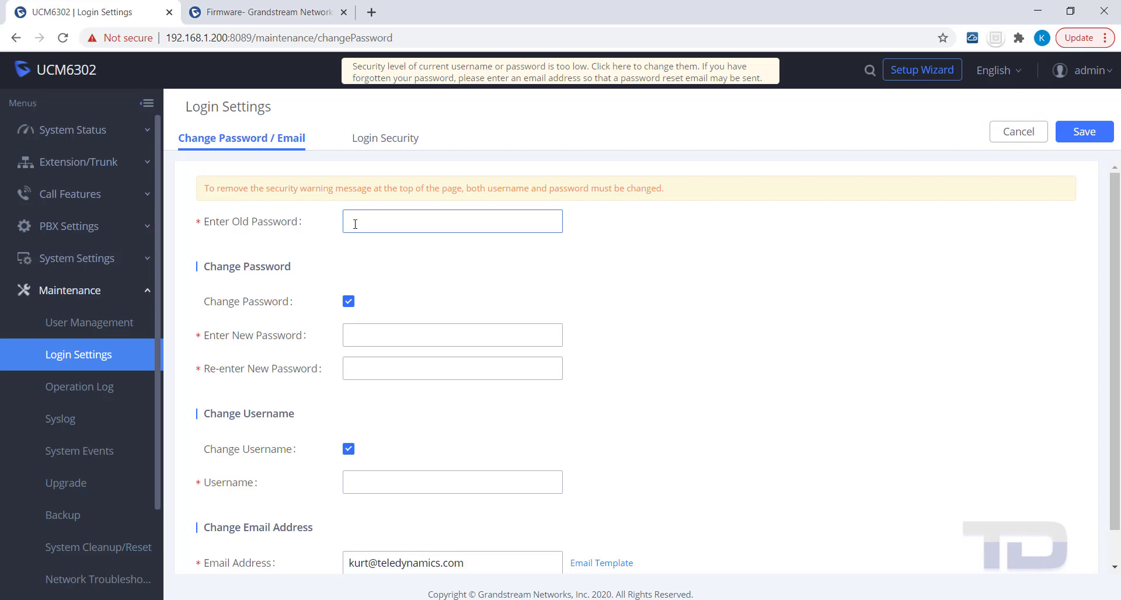
{"action": "type", "text": "admin123456"}
Keep the existing password, change the username to admin1, and save
{"action": "left_click", "coordinate": [353, 483]}
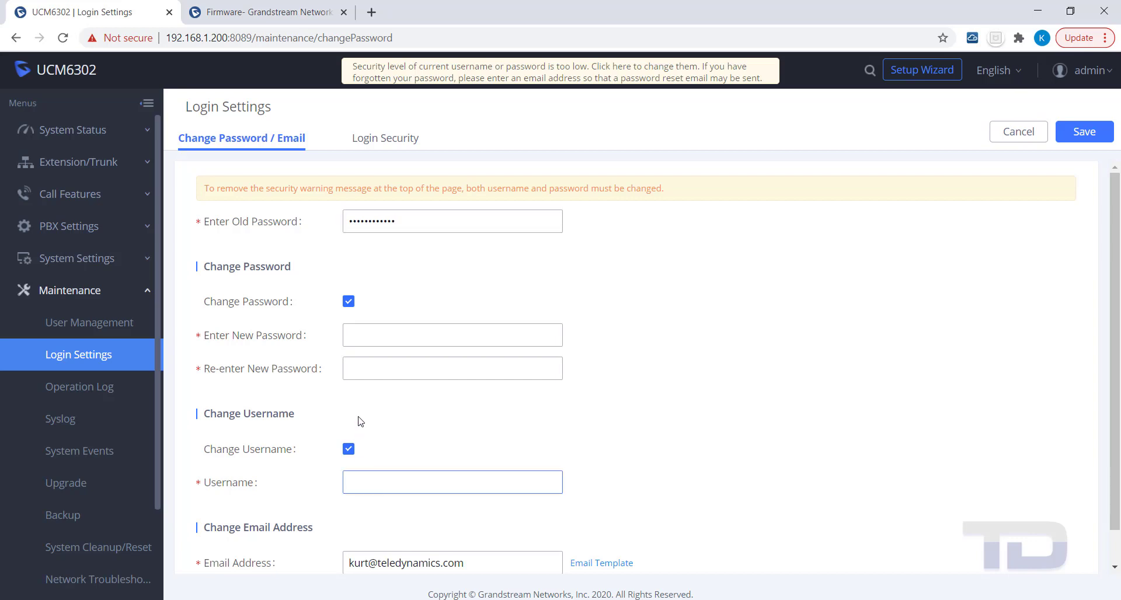
{"action": "left_click", "coordinate": [349, 303]}
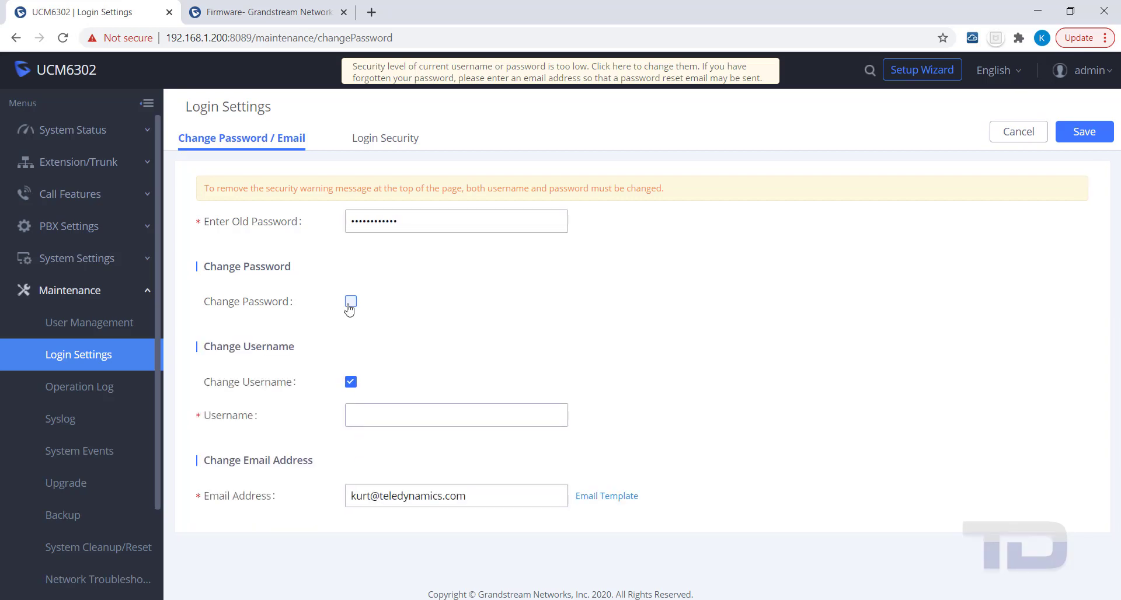
{"action": "left_click", "coordinate": [356, 416]}
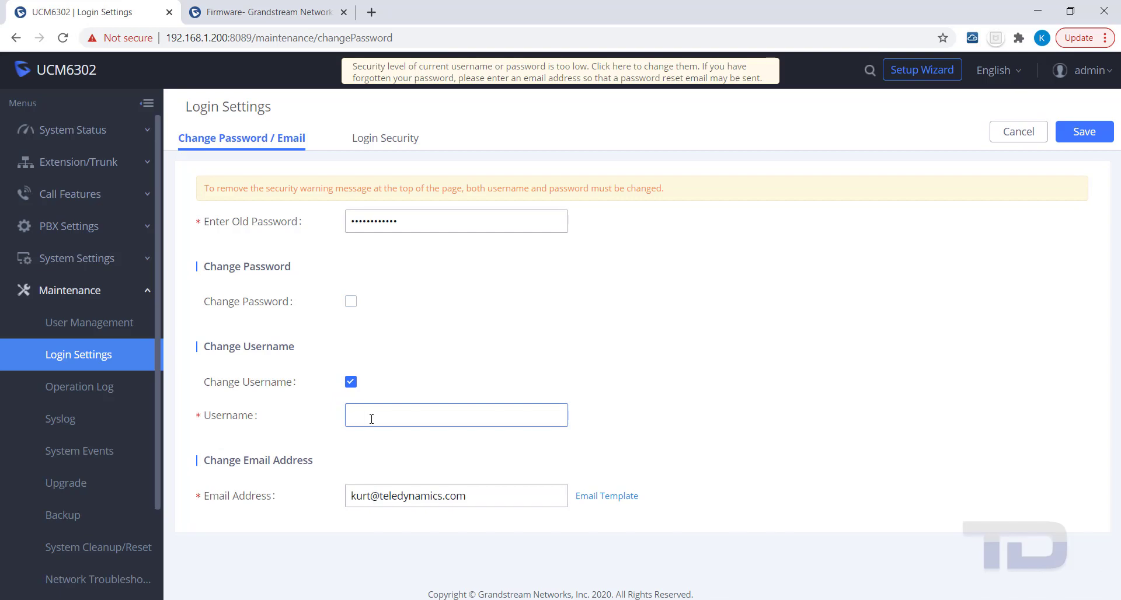
{"action": "type", "text": "admin"}
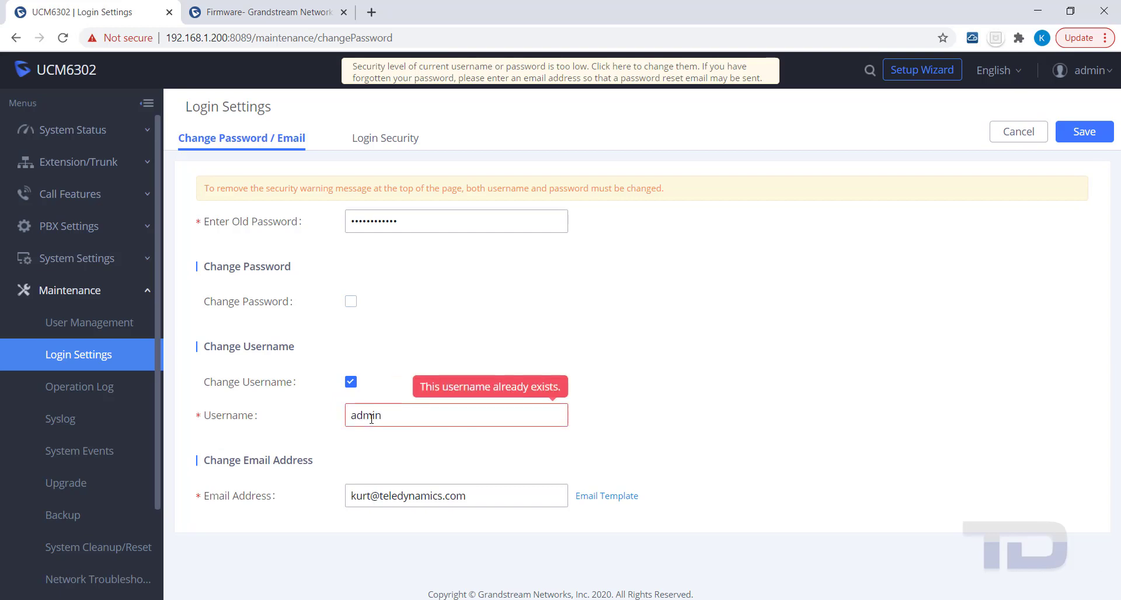
{"action": "type", "text": "1"}
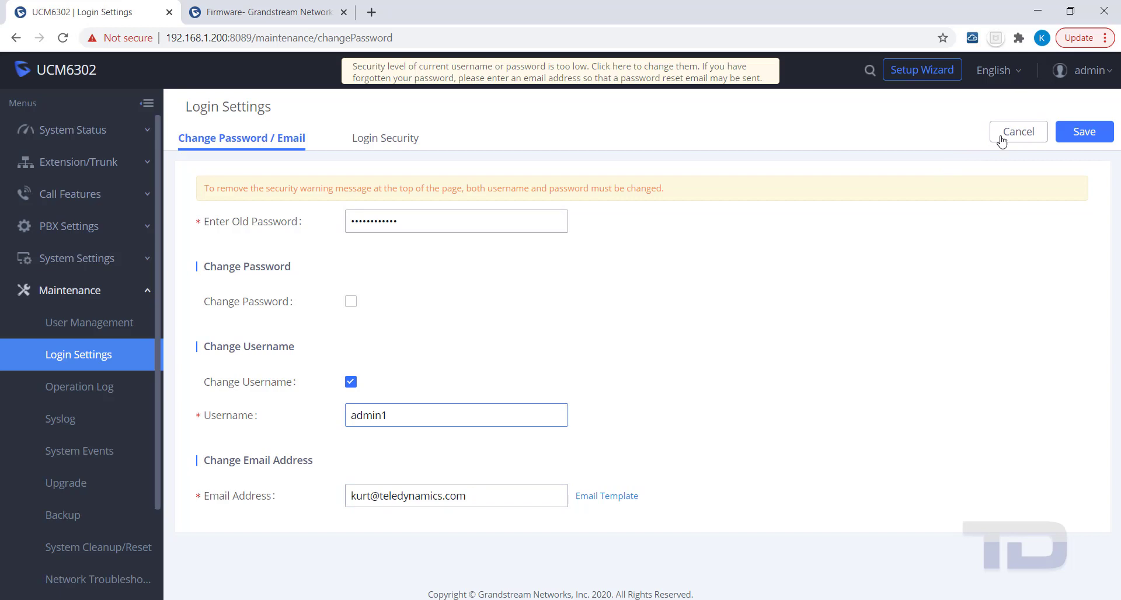
{"action": "left_click", "coordinate": [1085, 134]}
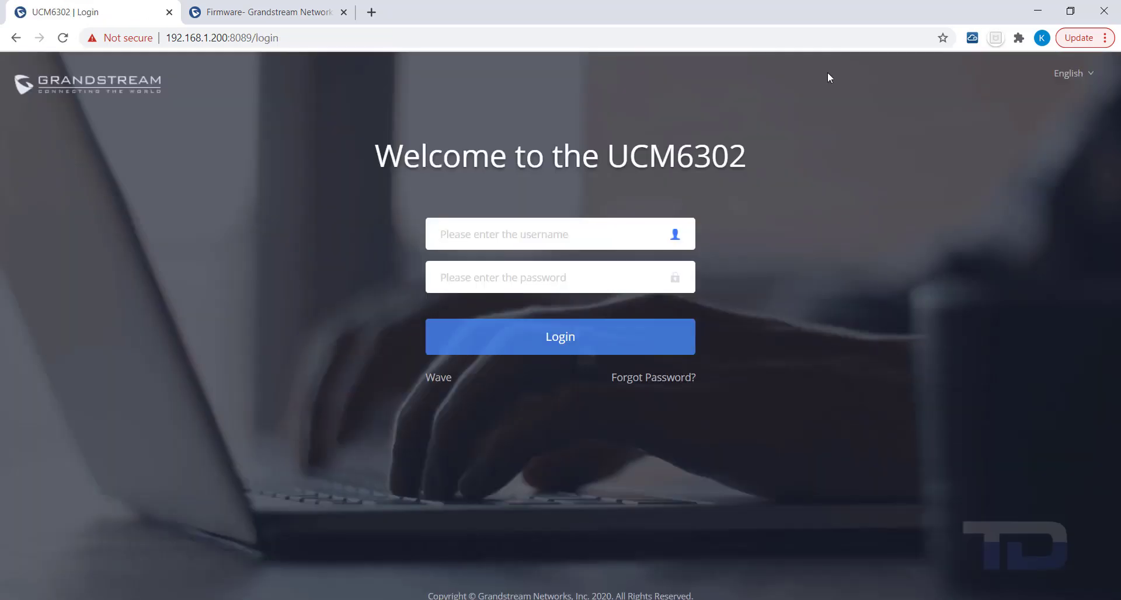
Log back in with username admin1 and the existing password
{"action": "type", "text": "admin1"}
{"action": "key", "text": "Tab"}
{"action": "type", "text": "•••"}
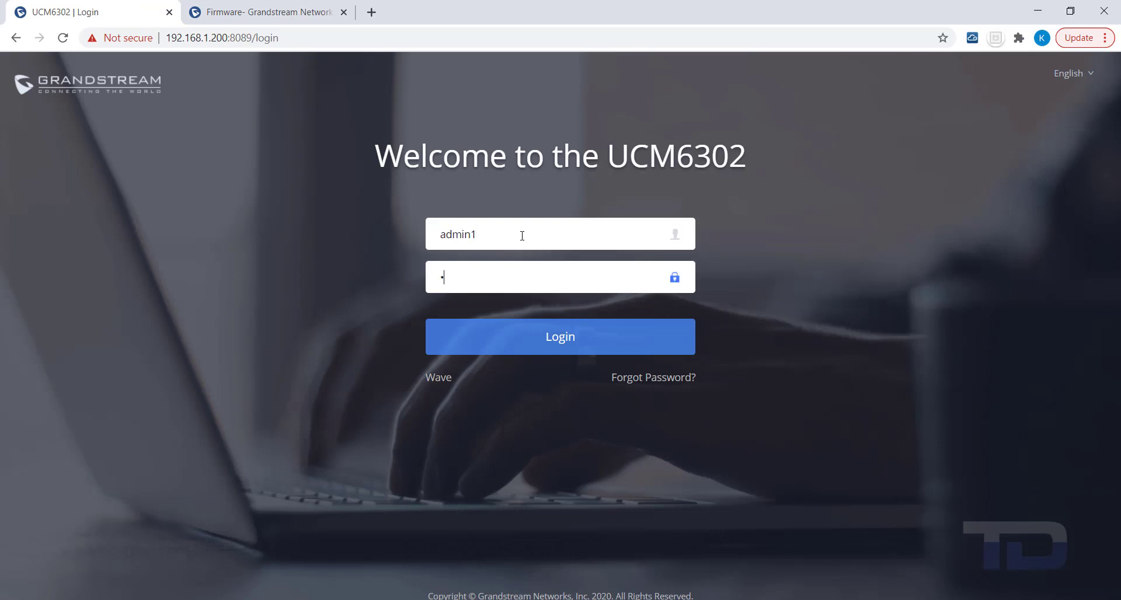
{"action": "type", "text": "•••••••••"}
{"action": "key", "text": "Return"}
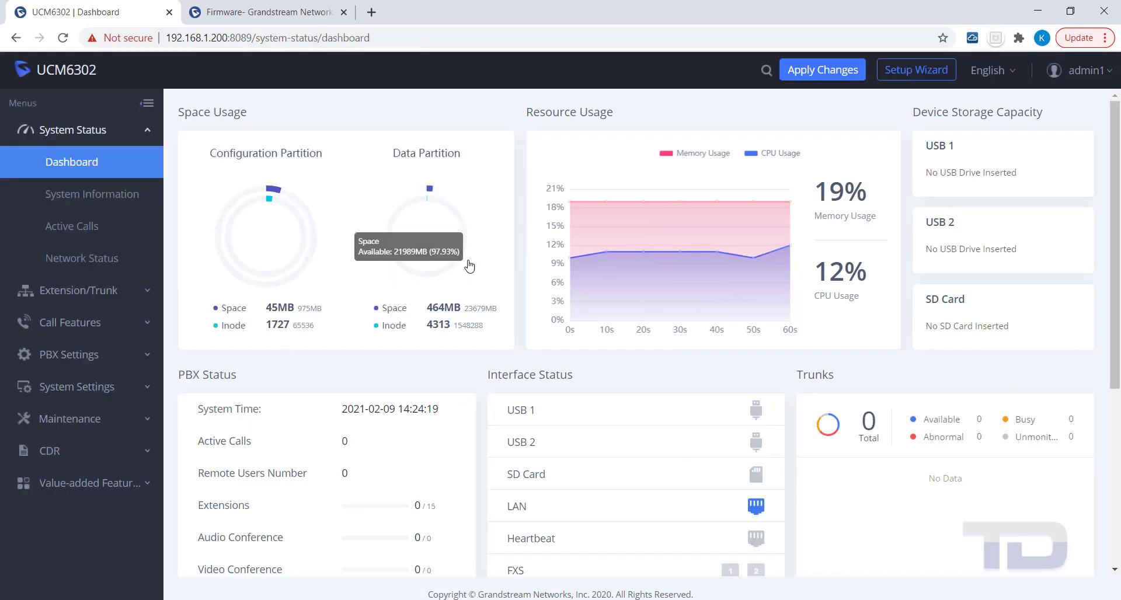
Apply the pending changes and open the admin1 account menu
{"action": "left_click", "coordinate": [822, 70]}
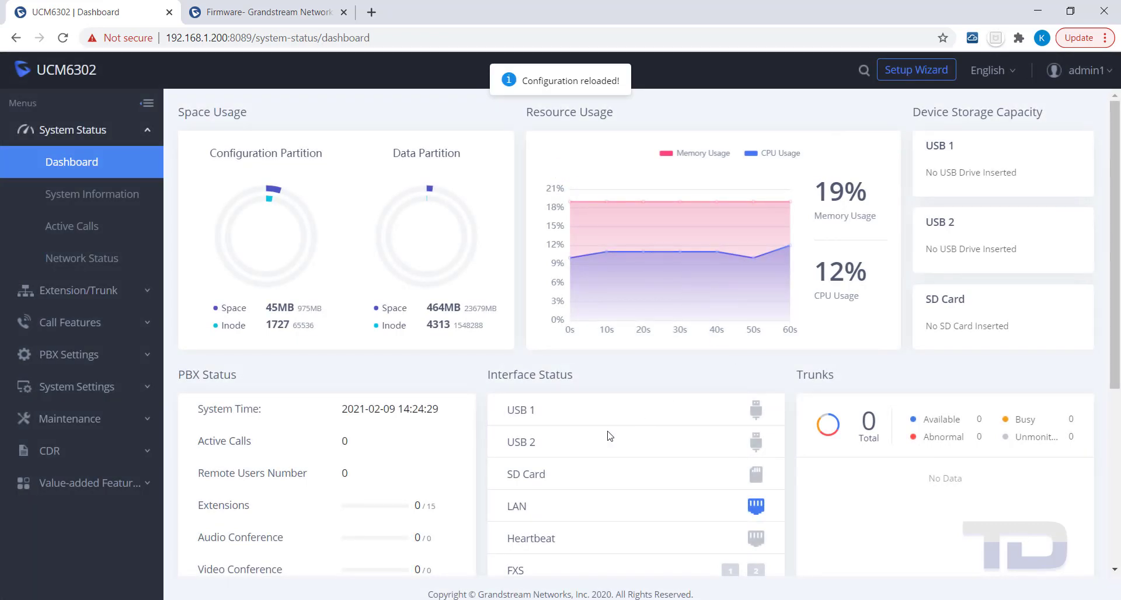
{"action": "mouse_move", "coordinate": [230, 233]}
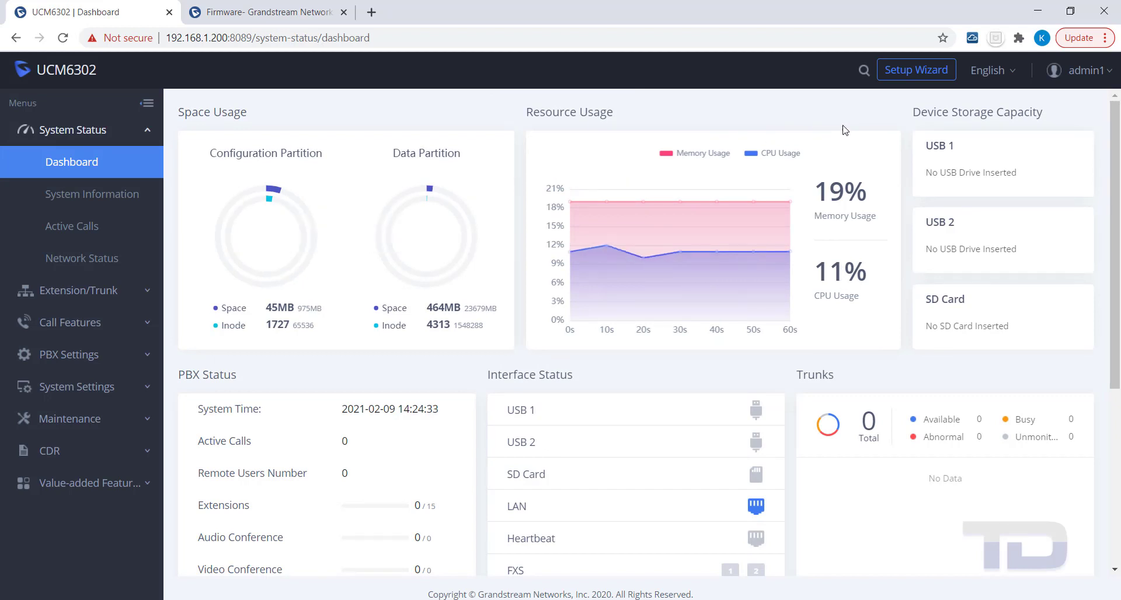
{"action": "left_click", "coordinate": [1109, 76]}
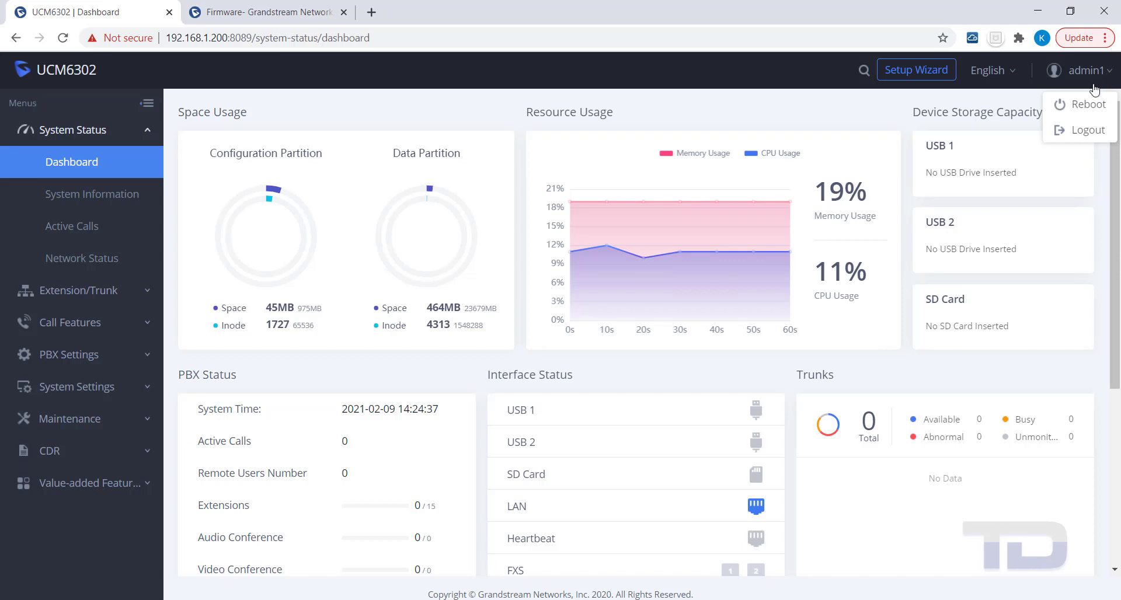
Log out and request a Forgot Password reset email for username admin1
{"action": "left_click", "coordinate": [1093, 135]}
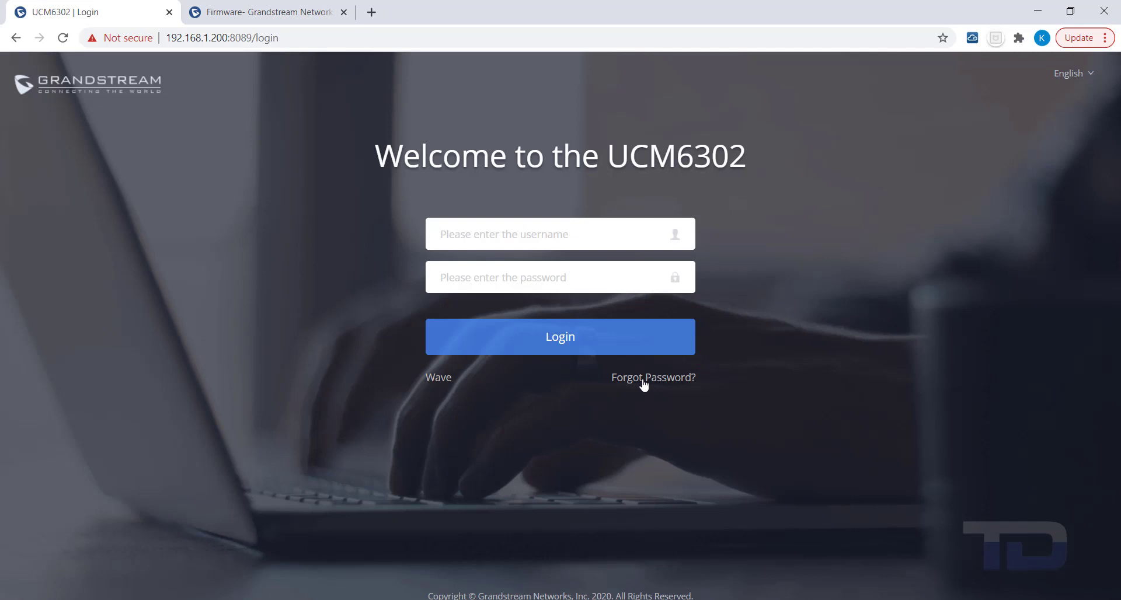
{"action": "left_click", "coordinate": [644, 379]}
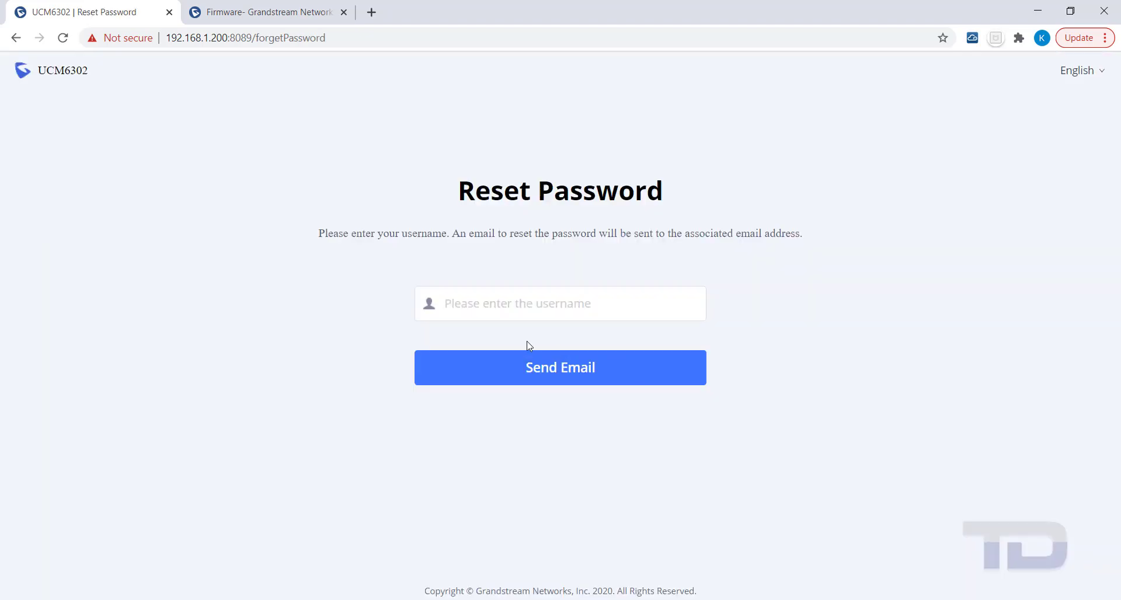
{"action": "left_click", "coordinate": [465, 310]}
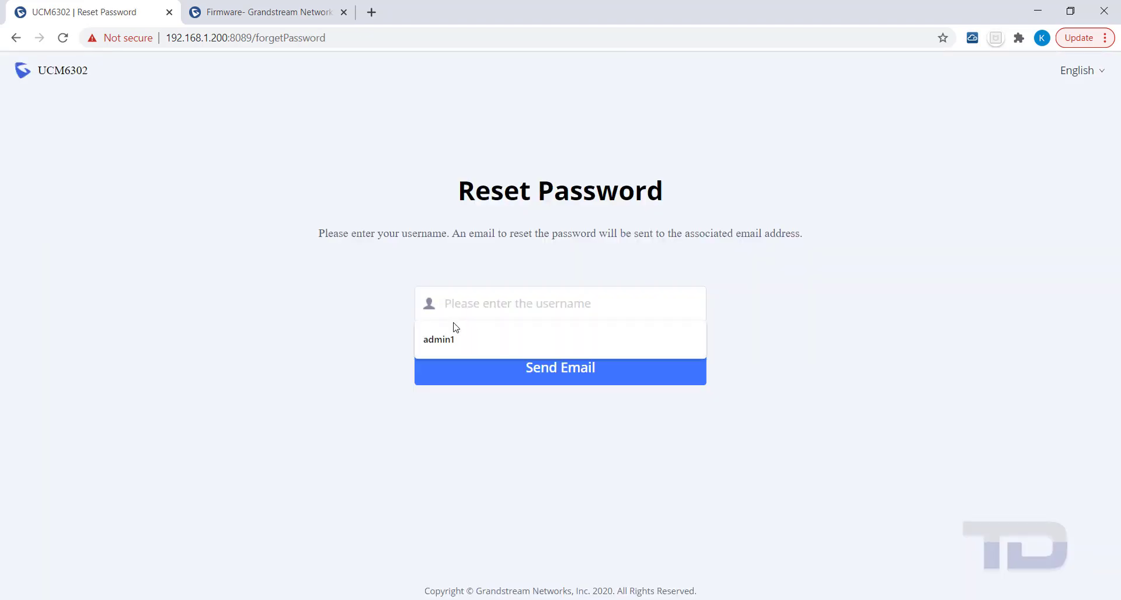
{"action": "left_click", "coordinate": [443, 336]}
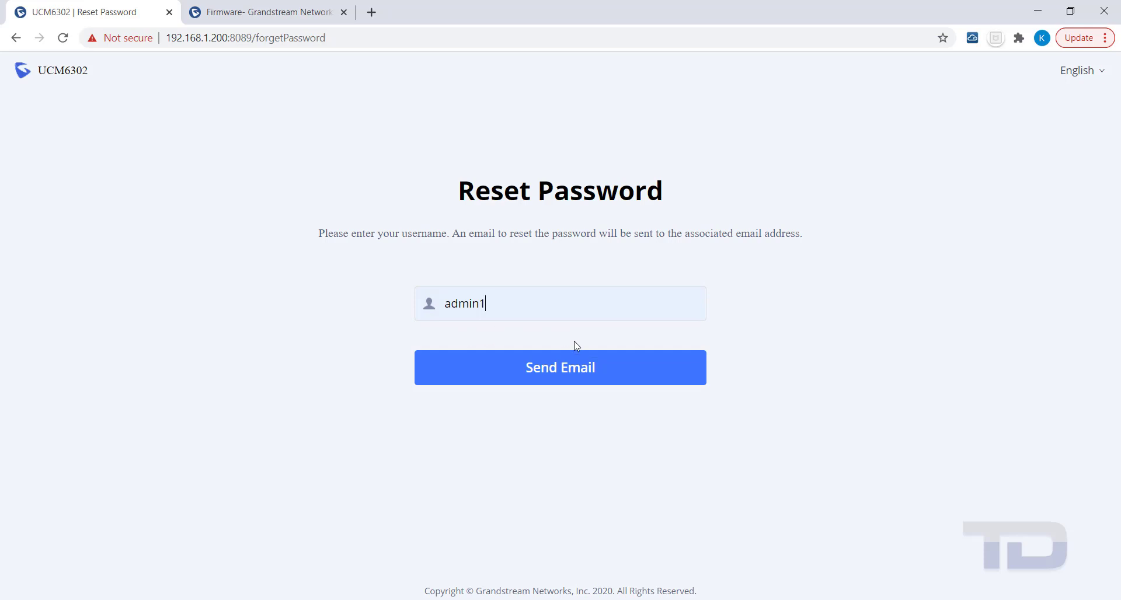
{"action": "left_click", "coordinate": [540, 374]}
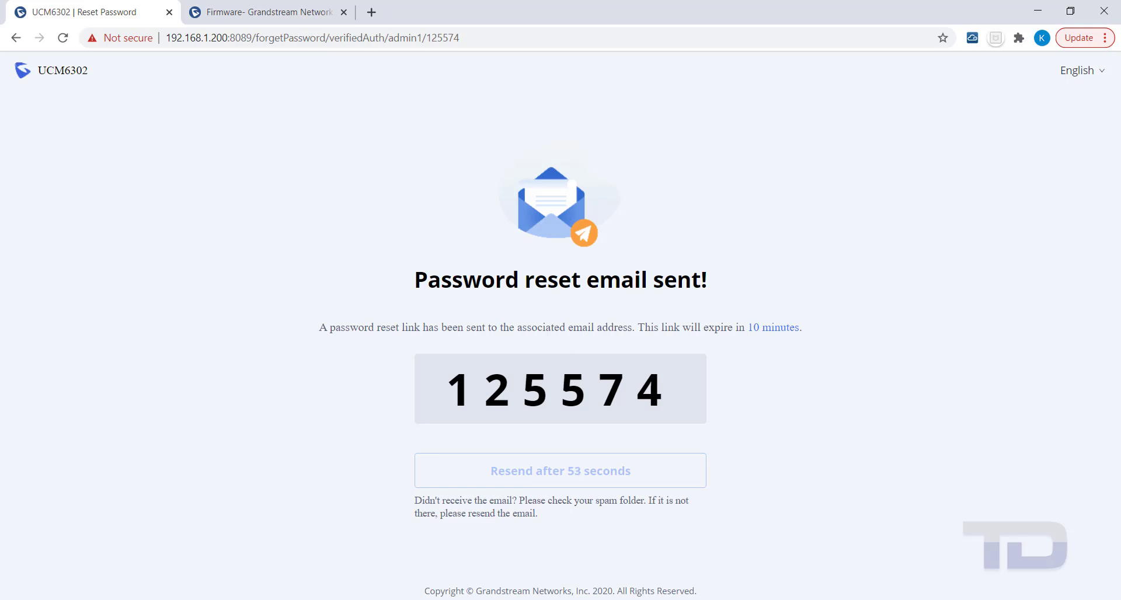
{"action": "key", "text": "alt+Tab"}
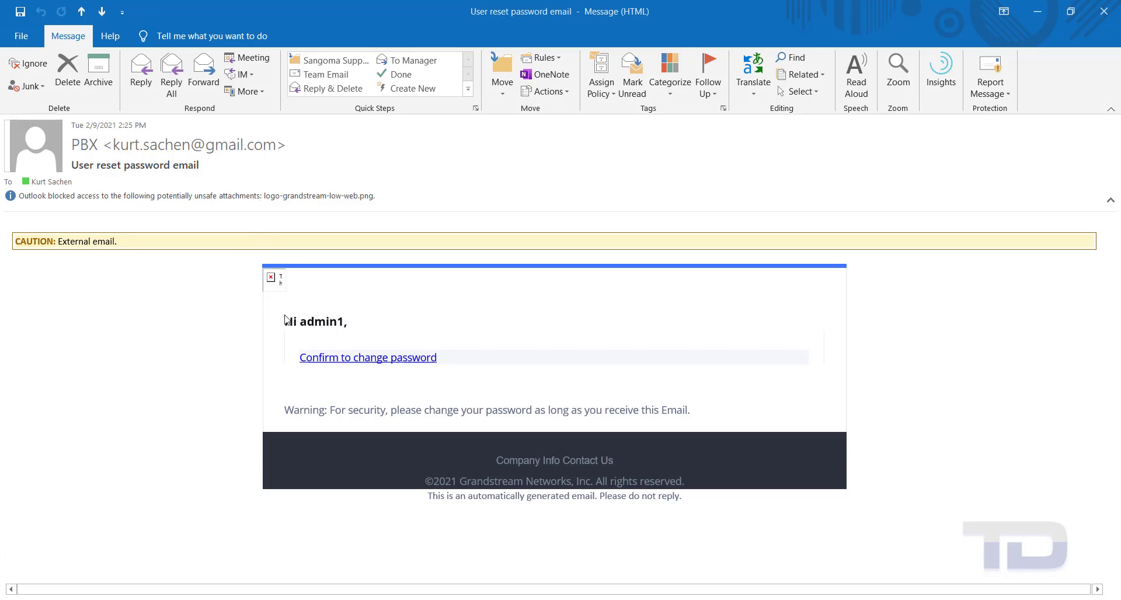
Follow the 'Confirm to change password' link in the Outlook reset email
{"action": "left_click", "coordinate": [343, 357]}
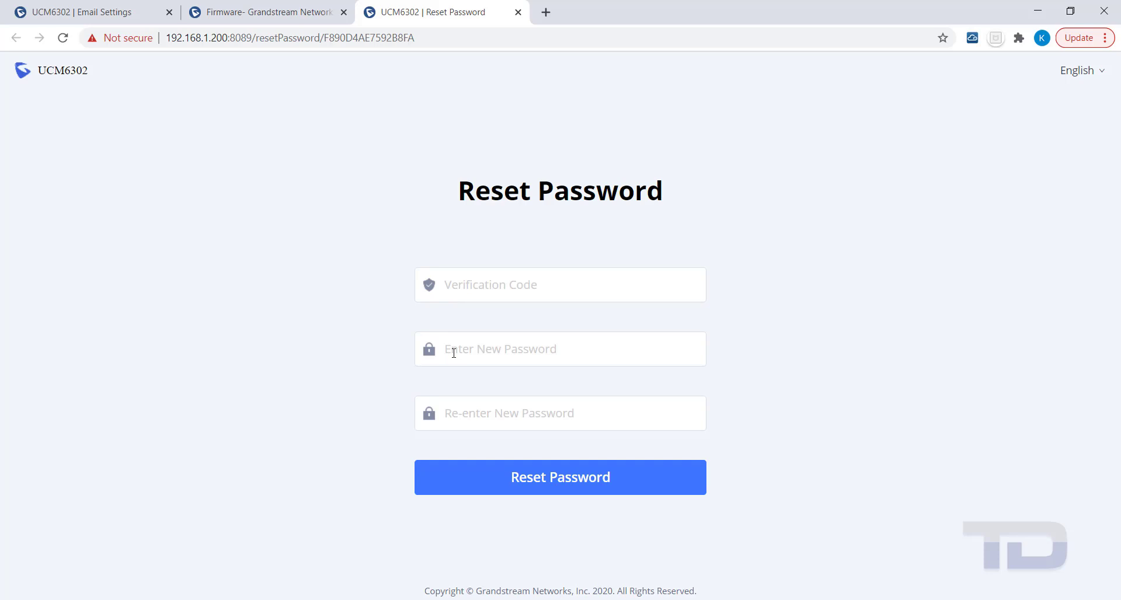
Enter the new password twice, paste the emailed verification code, and submit the reset
{"action": "type", "text": "•••"}
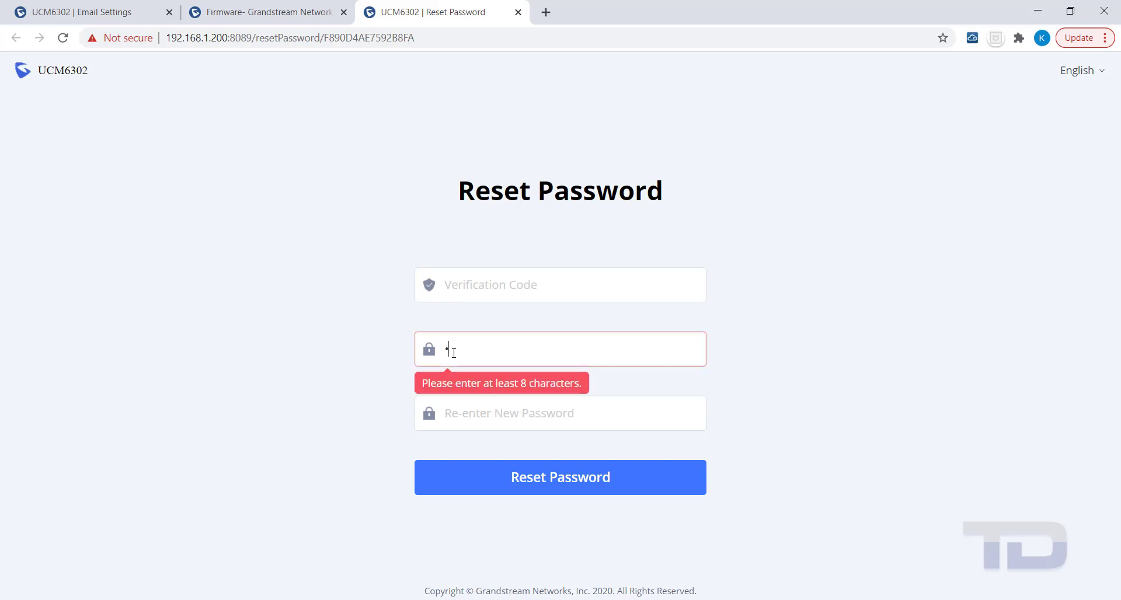
{"action": "type", "text": "••••••"}
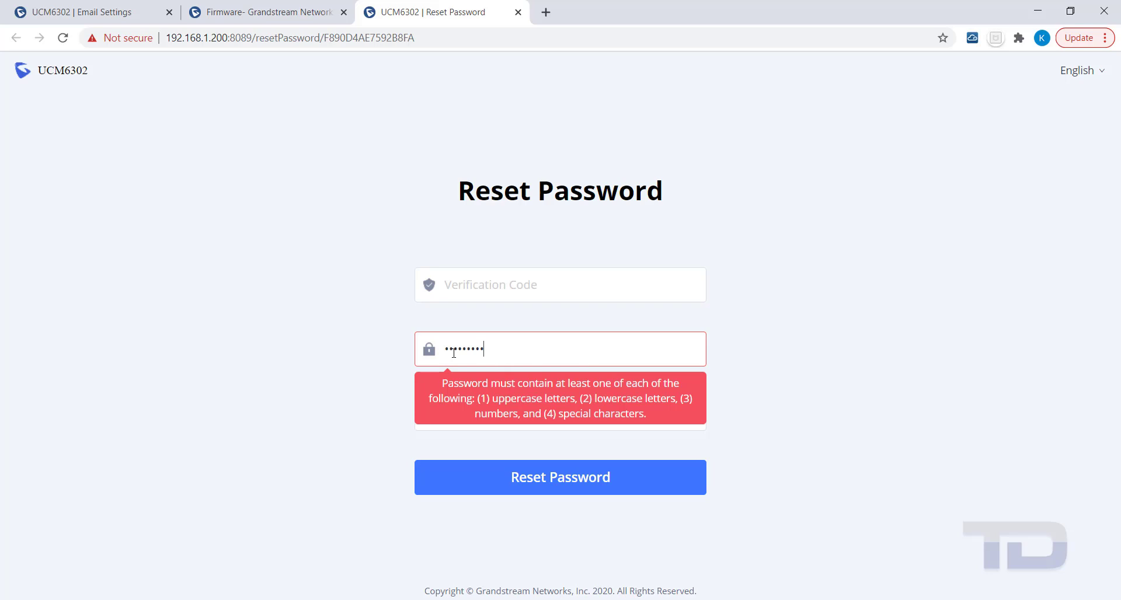
{"action": "type", "text": "1!@"}
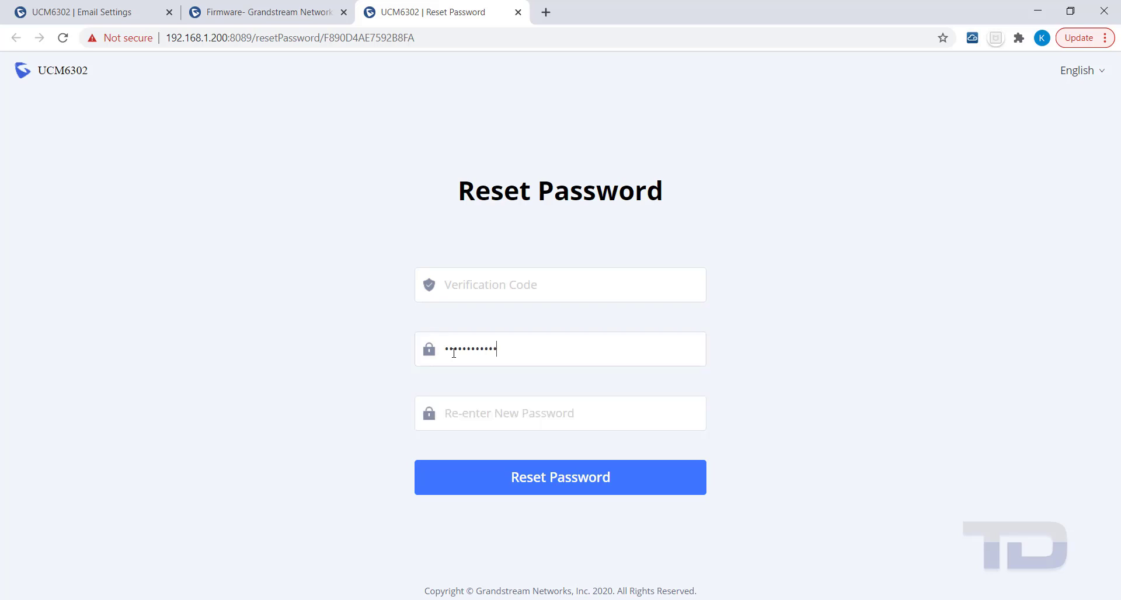
{"action": "key", "text": "Tab"}
{"action": "type", "text": "Pas"}
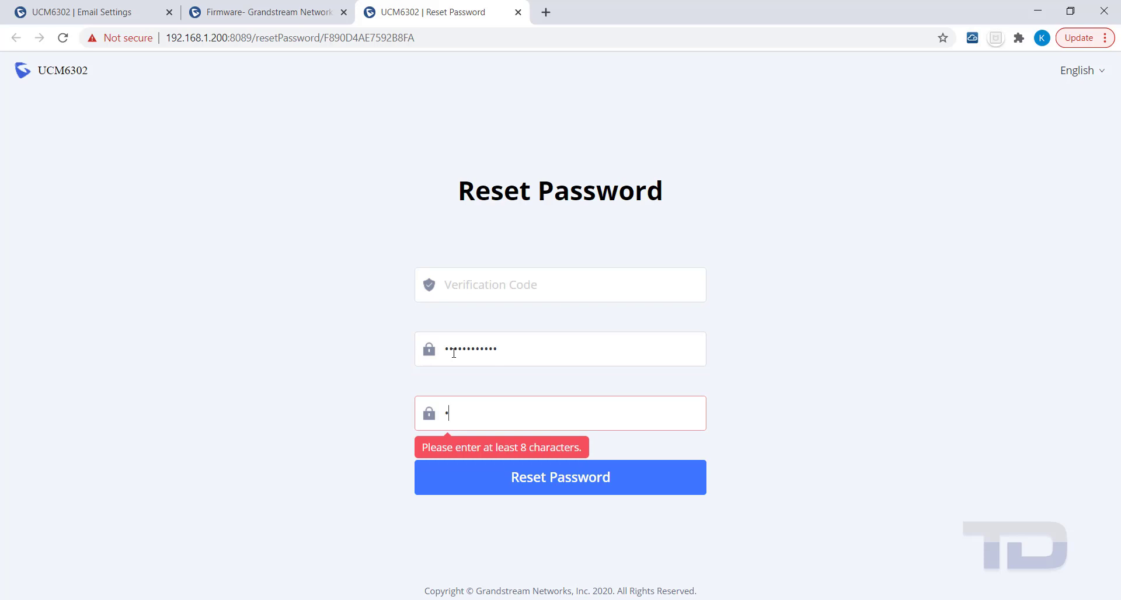
{"action": "type", "text": "sword1!@"}
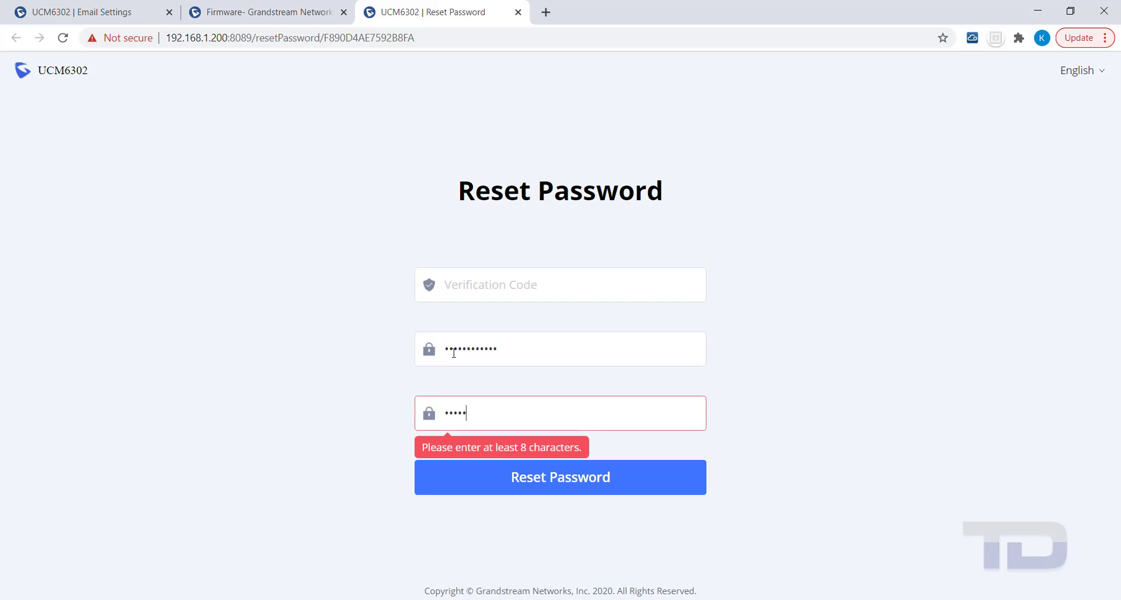
{"action": "type", "text": "#"}
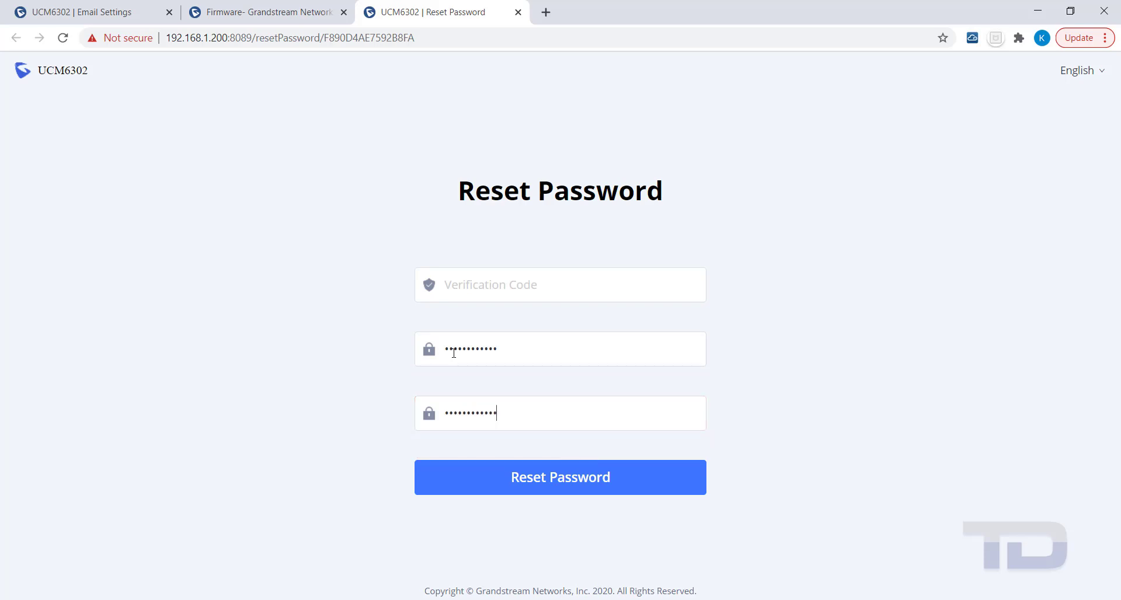
{"action": "left_click", "coordinate": [474, 283]}
{"action": "key", "text": "ctrl+v"}
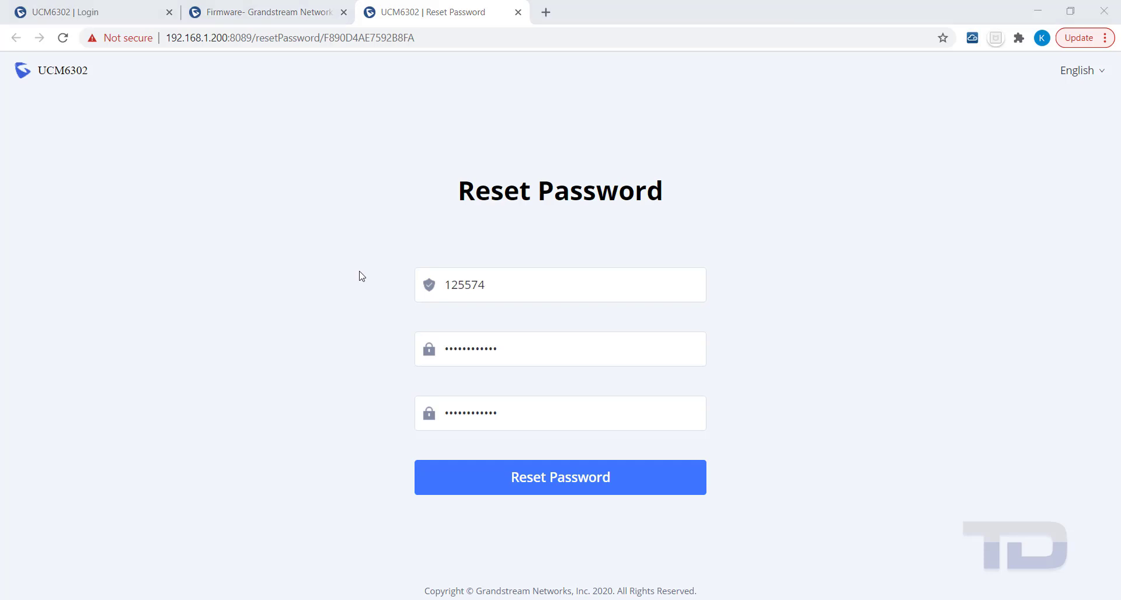
{"action": "left_click_drag", "start_coordinate": [447, 285], "coordinate": [507, 282]}
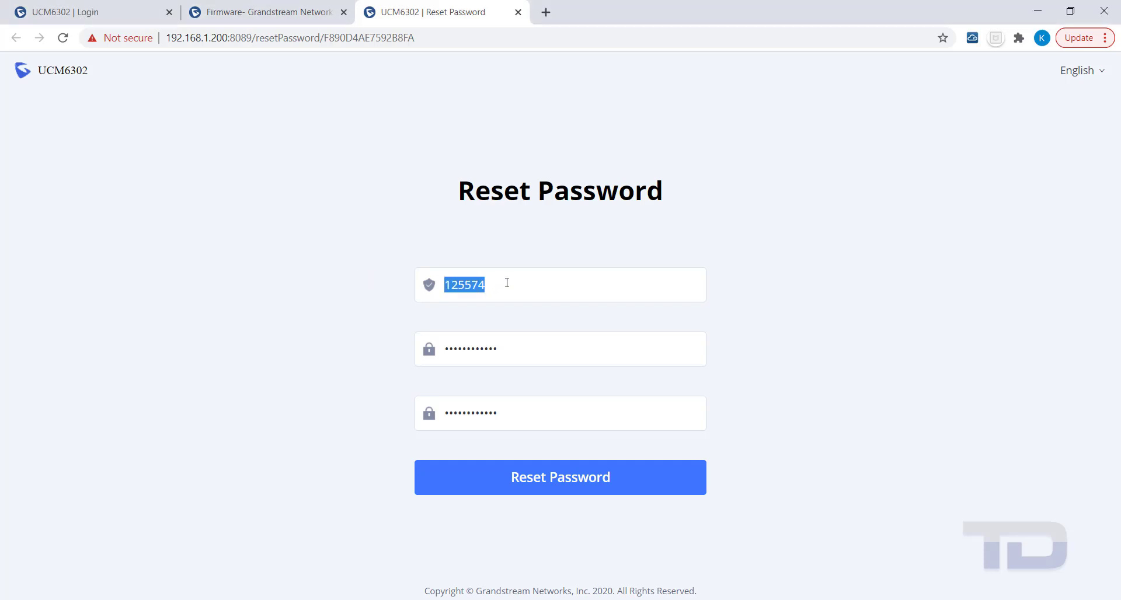
{"action": "left_click", "coordinate": [507, 282]}
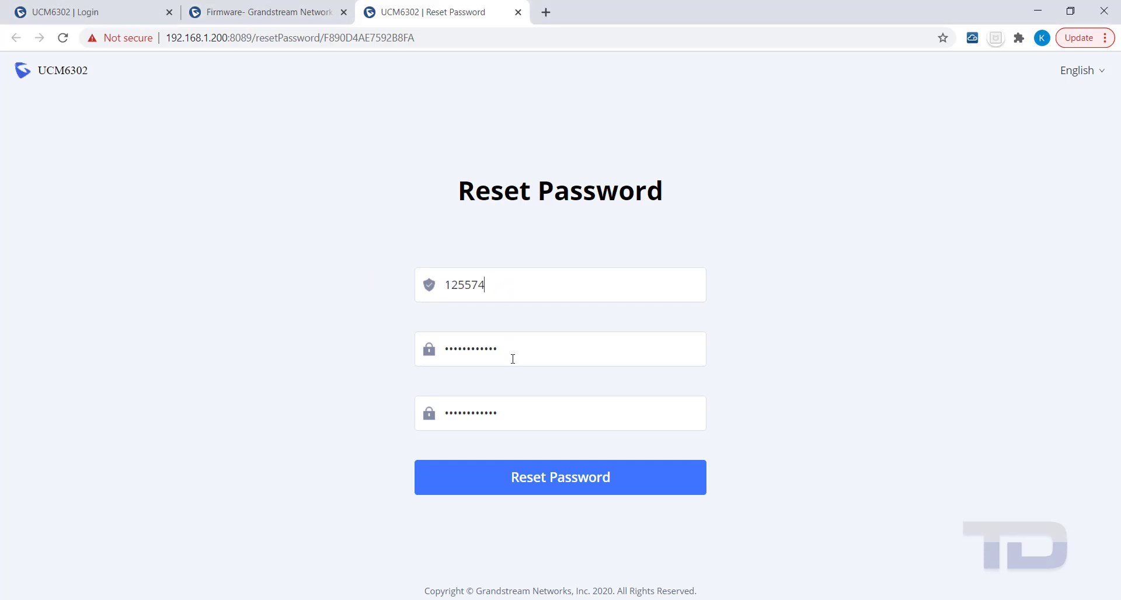
{"action": "left_click", "coordinate": [552, 484]}
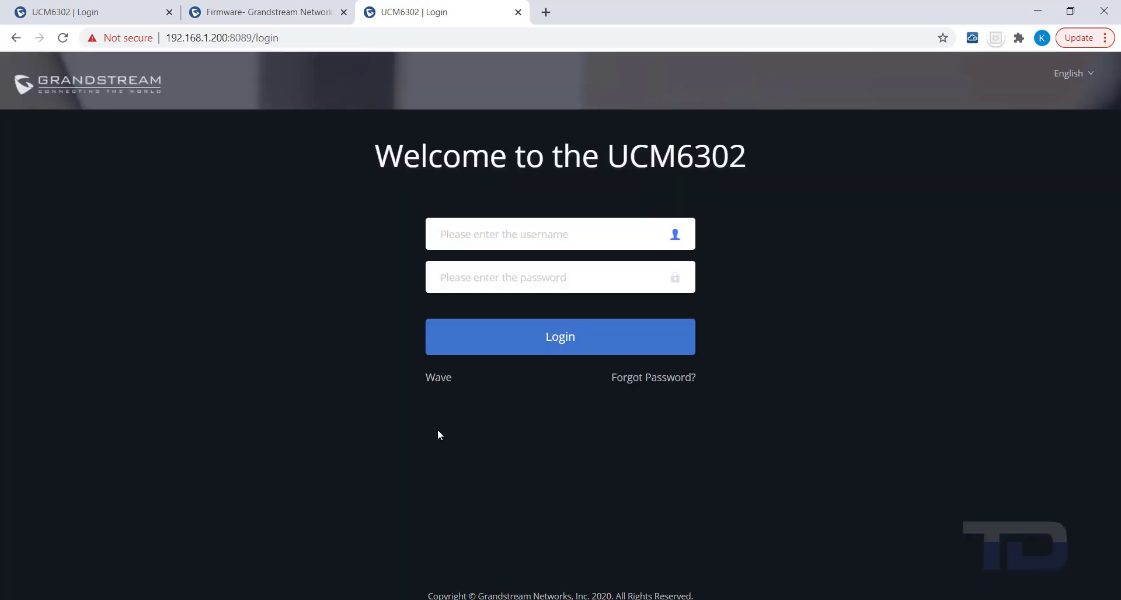
Log in as admin1 using the newly reset password
{"action": "type", "text": "adm"}
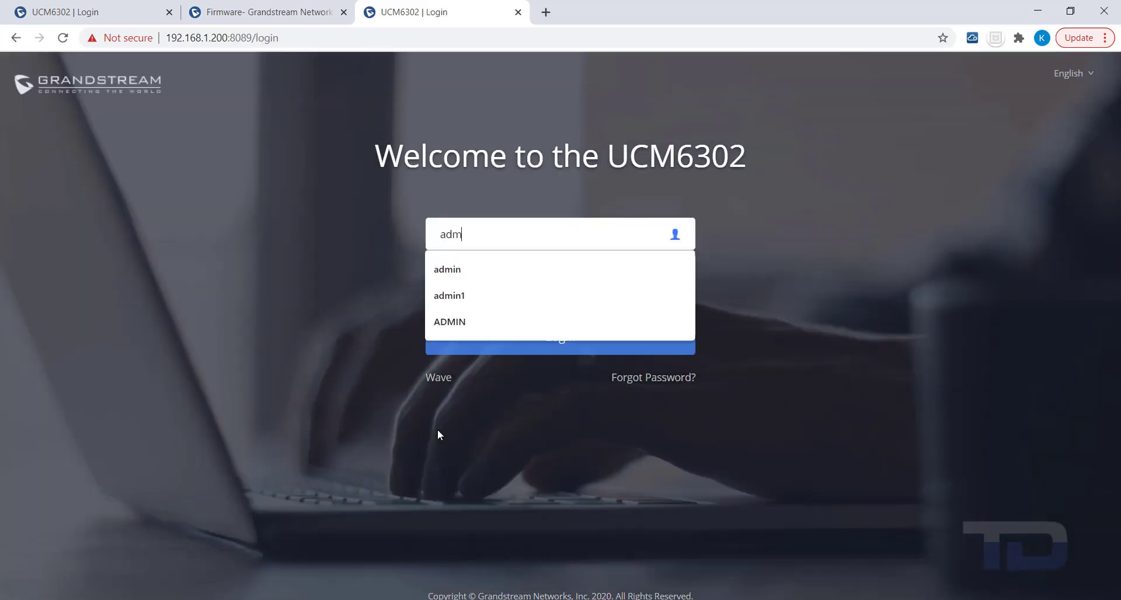
{"action": "type", "text": "in1"}
{"action": "key", "text": "Tab"}
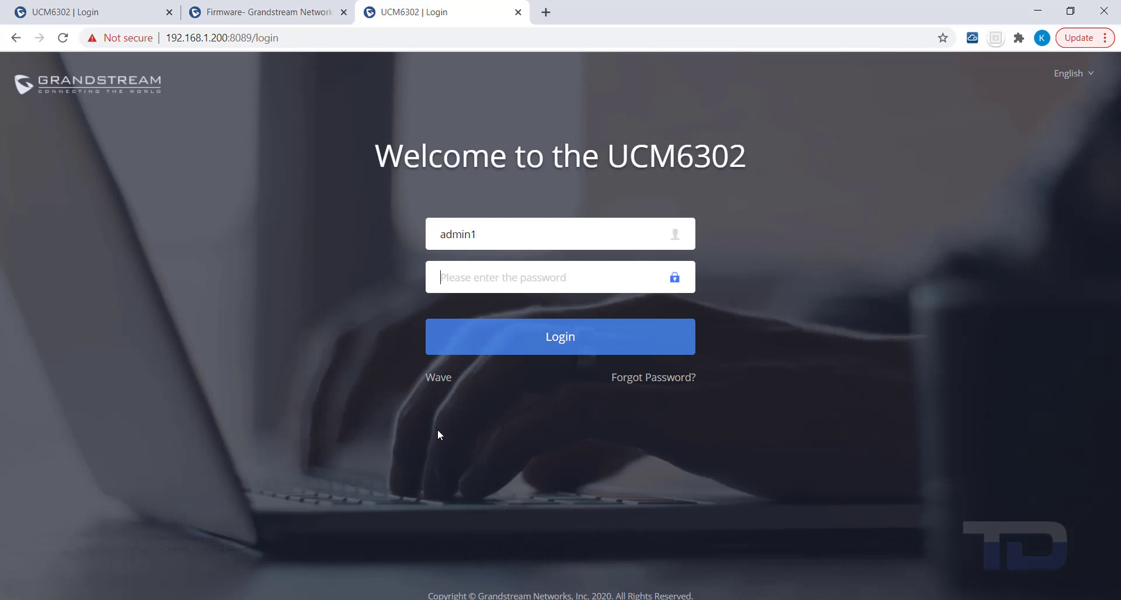
{"action": "type", "text": "••••"}
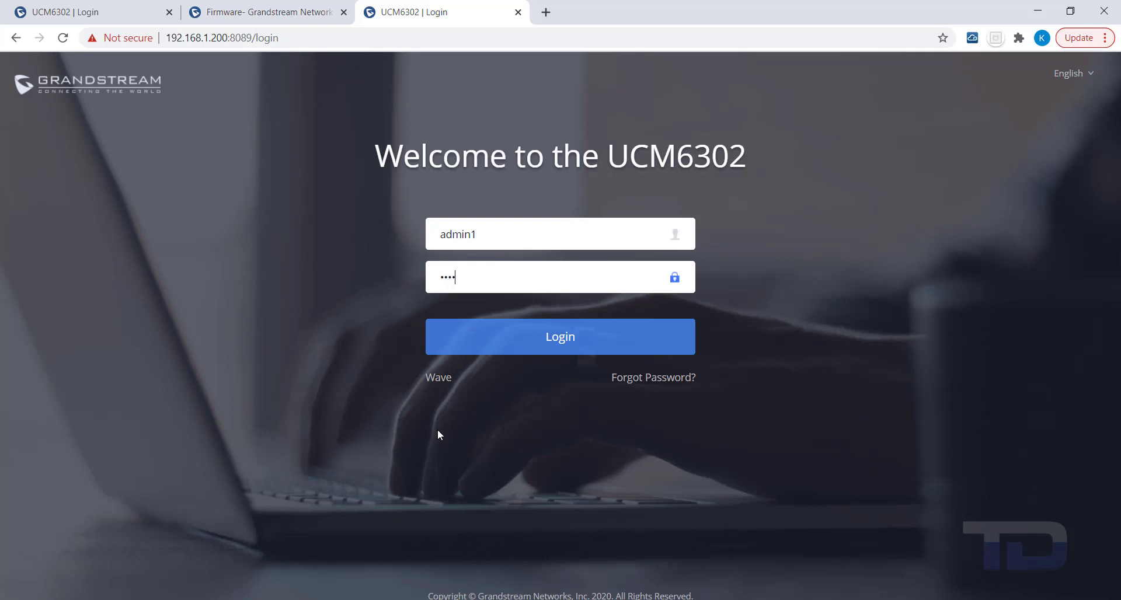
{"action": "type", "text": "••••••••"}
{"action": "key", "text": "Return"}
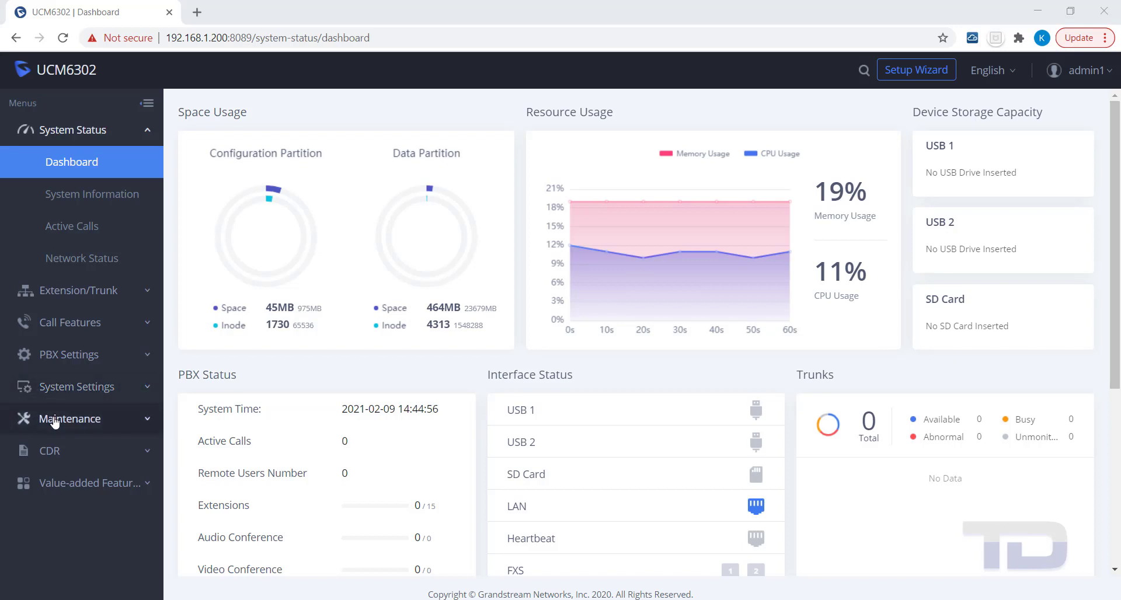
Open the Login Security tab under Maintenance > Login Settings
{"action": "left_click", "coordinate": [50, 418]}
{"action": "left_click", "coordinate": [68, 358]}
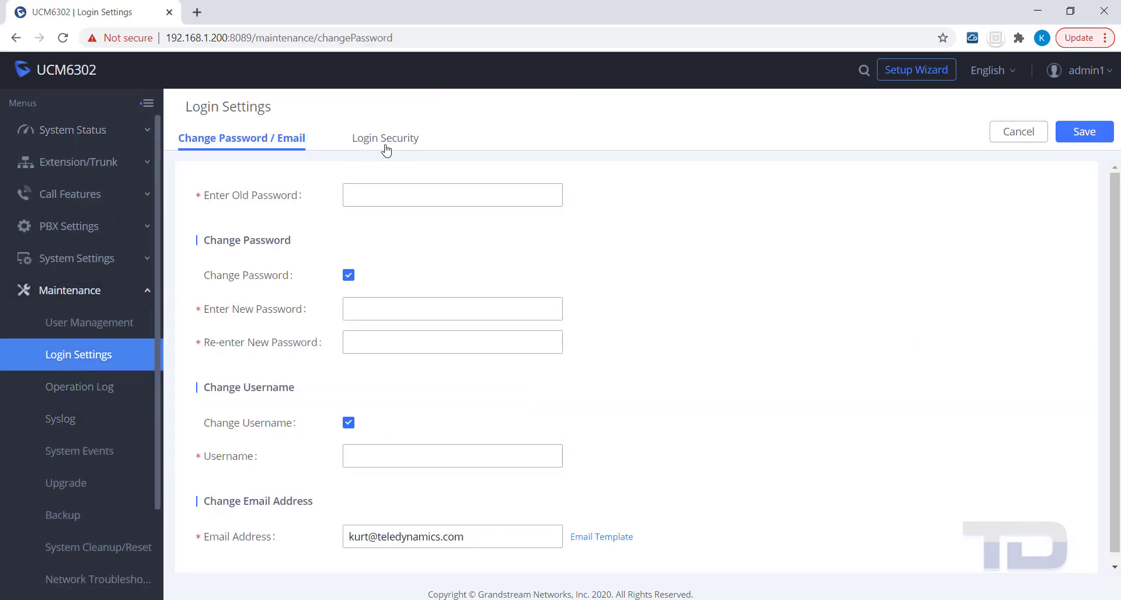
{"action": "left_click", "coordinate": [389, 141]}
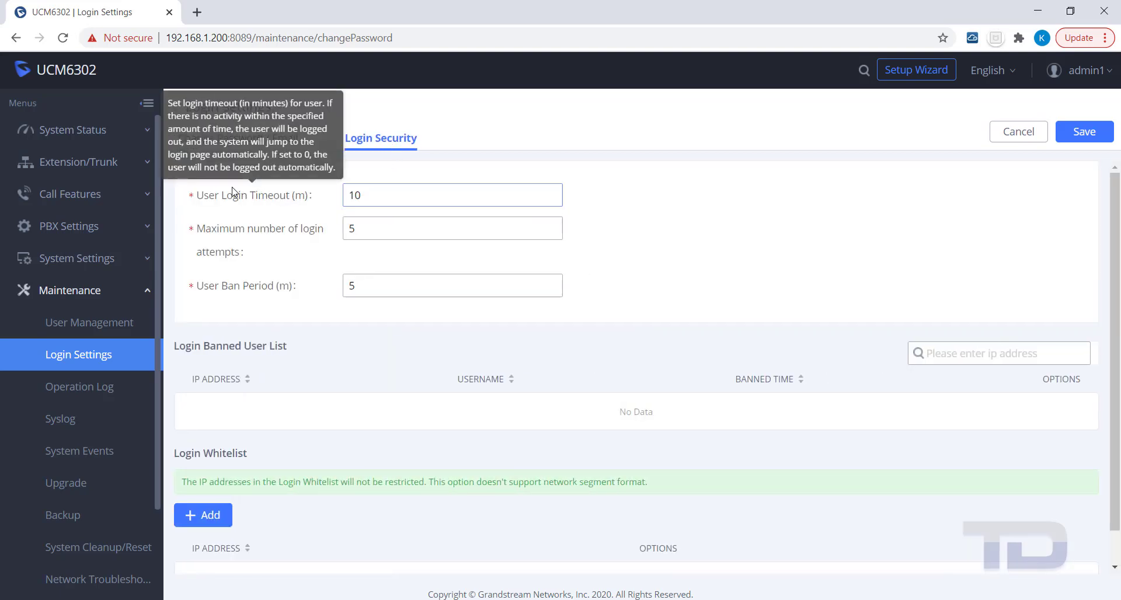
Set User Login Timeout to 0 and maximum login attempts to 15
{"action": "left_click", "coordinate": [228, 194]}
{"action": "mouse_move", "coordinate": [229, 197]}
{"action": "left_click_drag", "start_coordinate": [372, 197], "coordinate": [349, 198]}
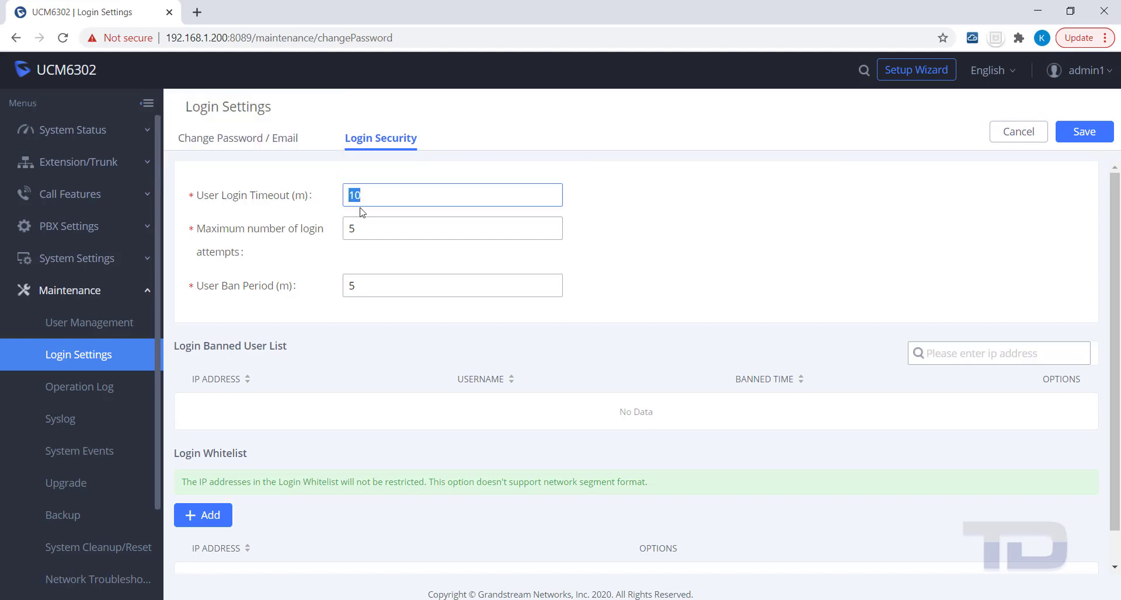
{"action": "type", "text": "0"}
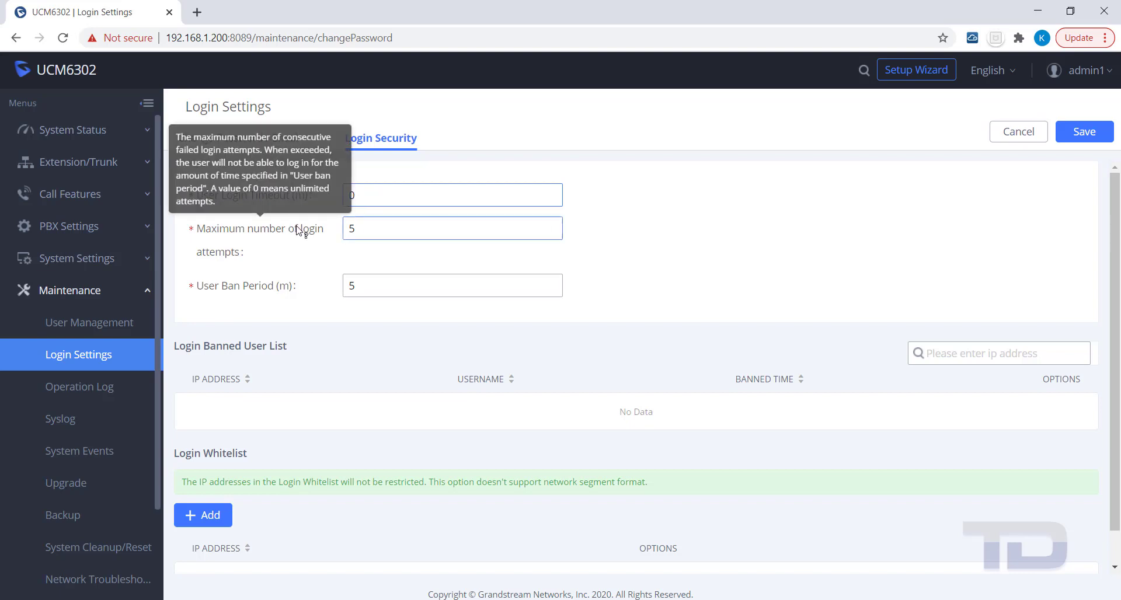
{"action": "left_click", "coordinate": [346, 226]}
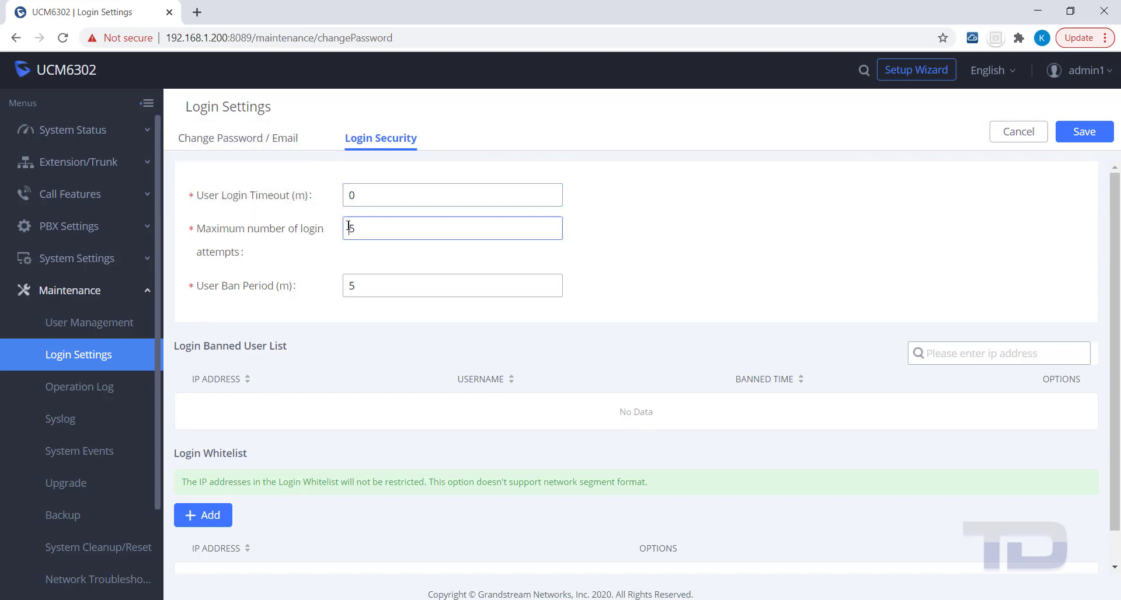
{"action": "type", "text": "1"}
{"action": "mouse_move", "coordinate": [245, 289]}
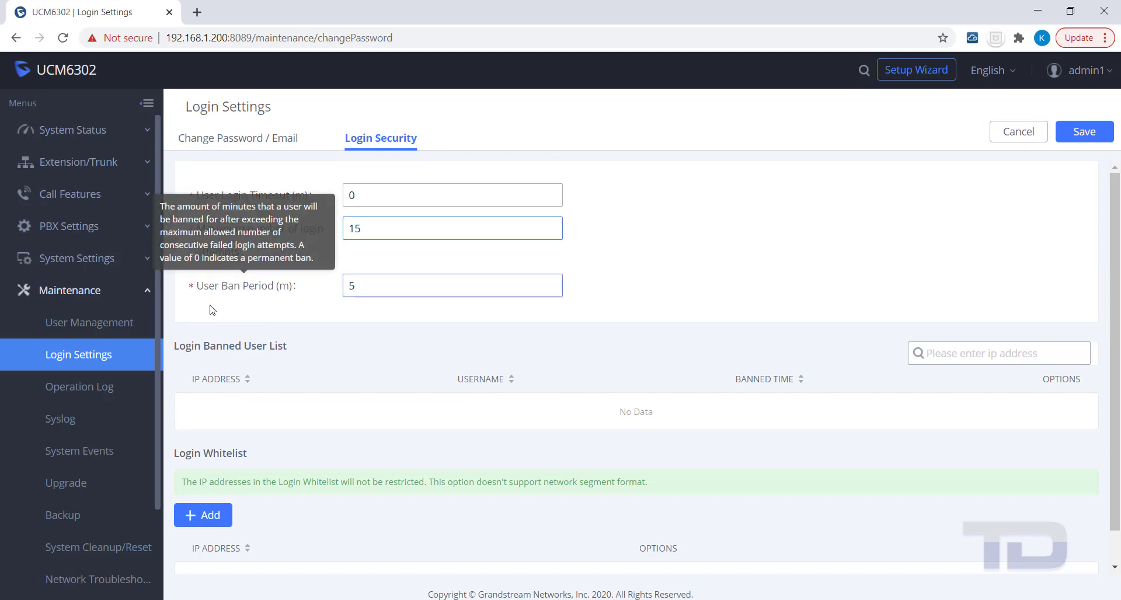